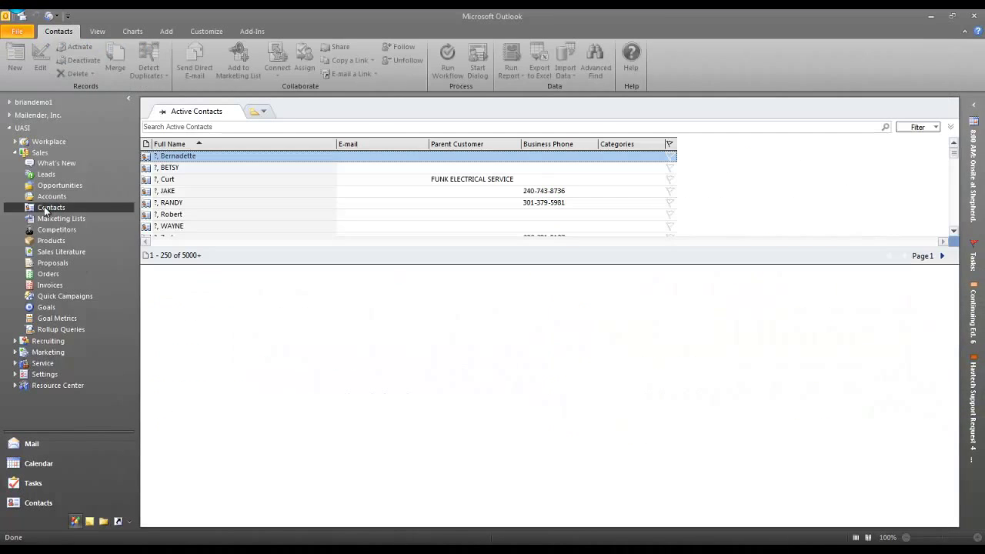
Search active contacts by the contact's surname and open the matching CRM record.
click(209, 128)
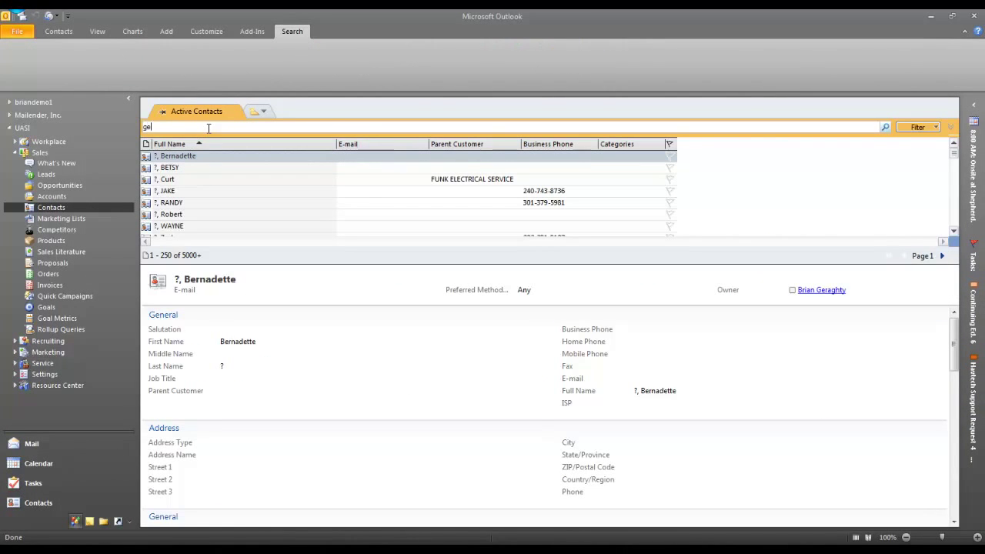
text(geraghty)
key(Return)
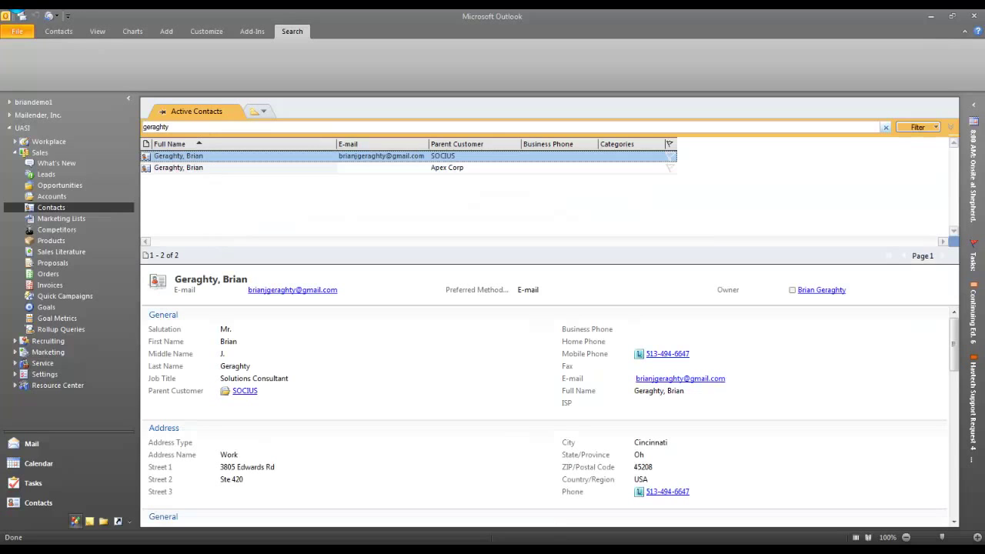
key(Return)
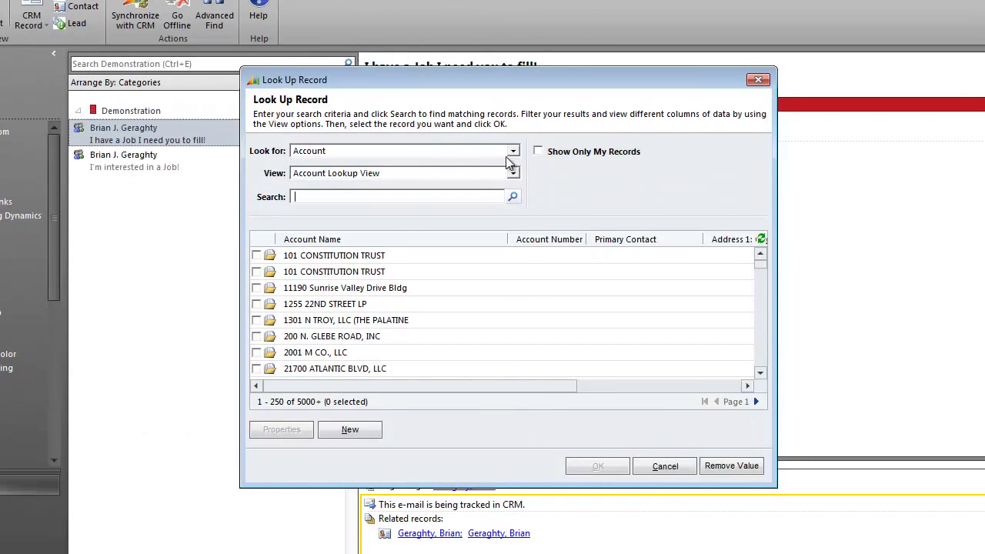
Switch the Regarding lookup to Orders and select the second order instead of the first.
click(508, 153)
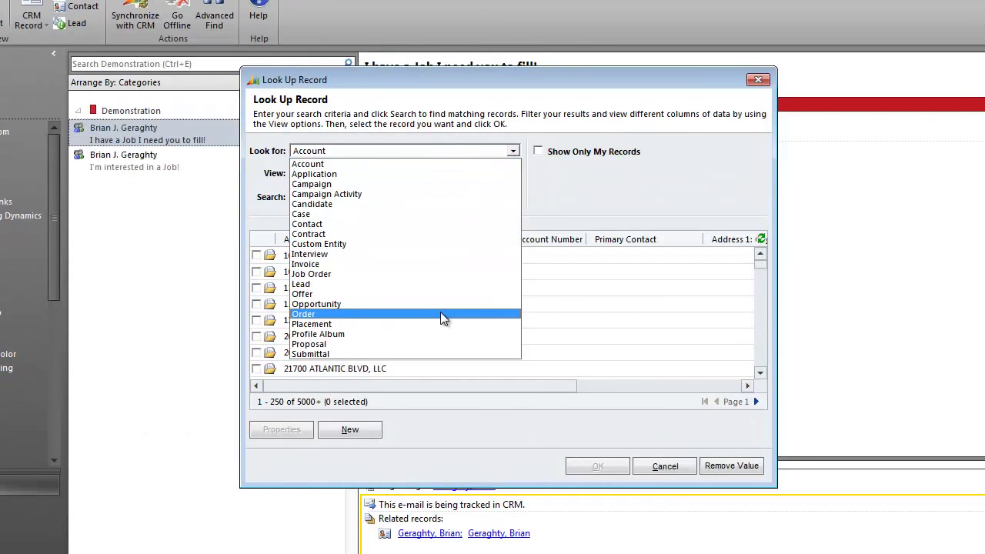
click(403, 320)
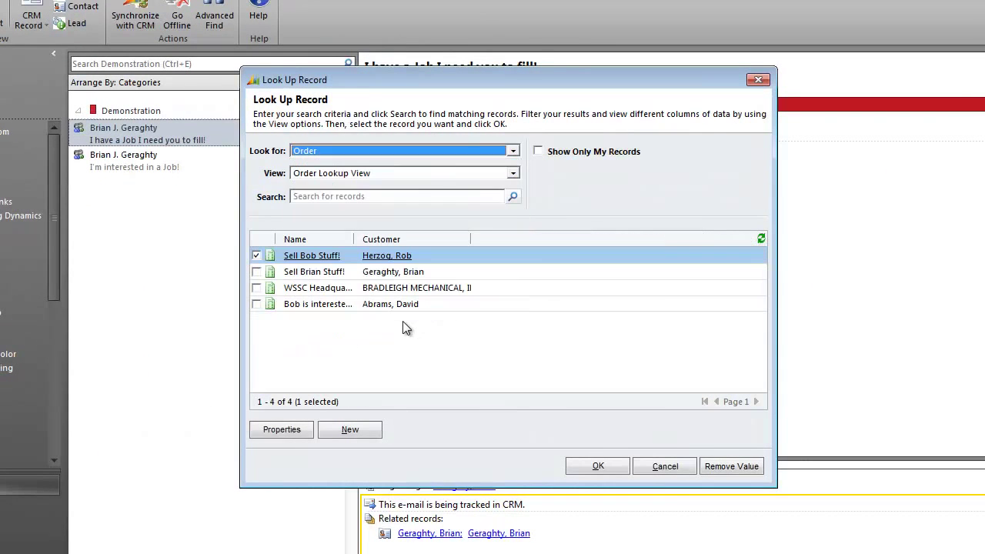
click(257, 260)
click(257, 272)
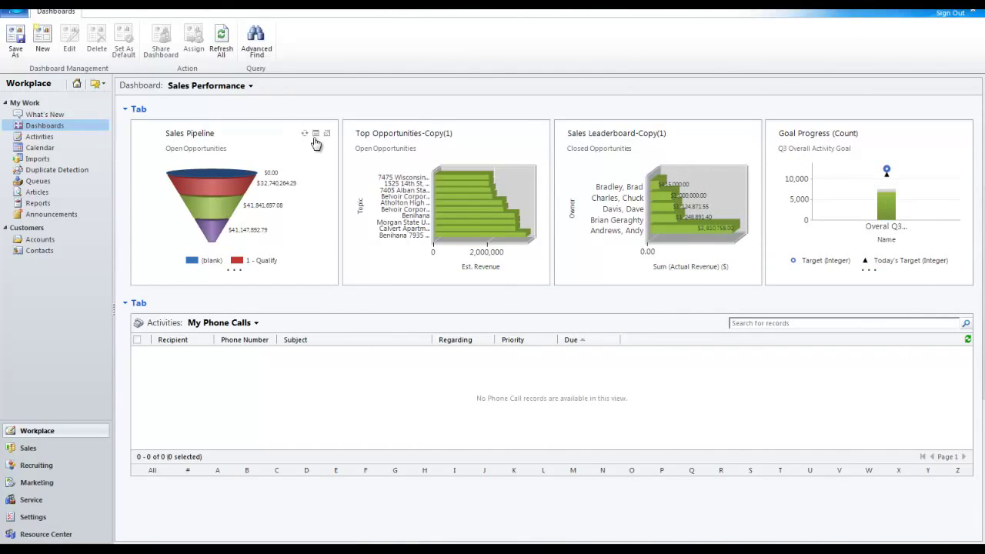
Enlarge Sales Pipeline and drill the 1 - Qualify phase by Owner as a column chart.
click(326, 135)
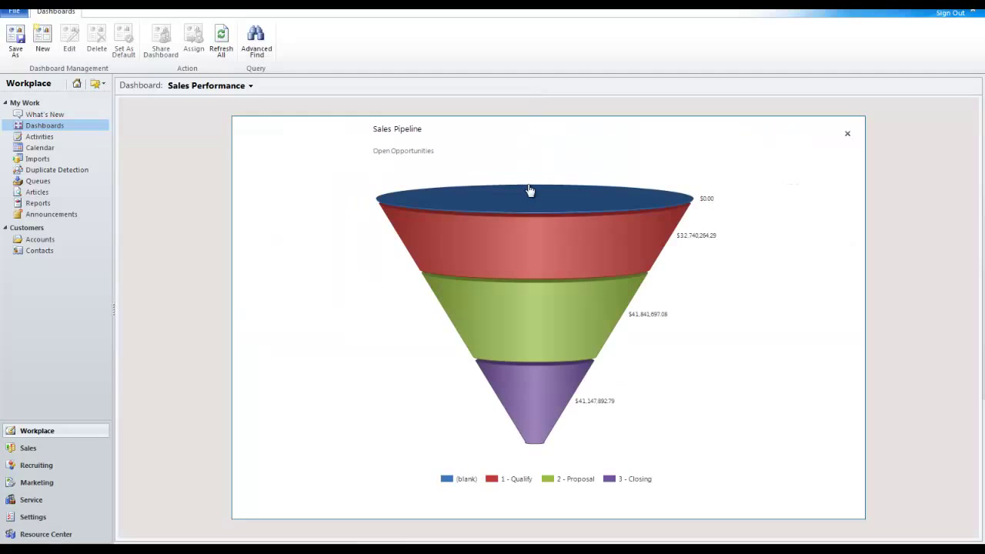
click(530, 258)
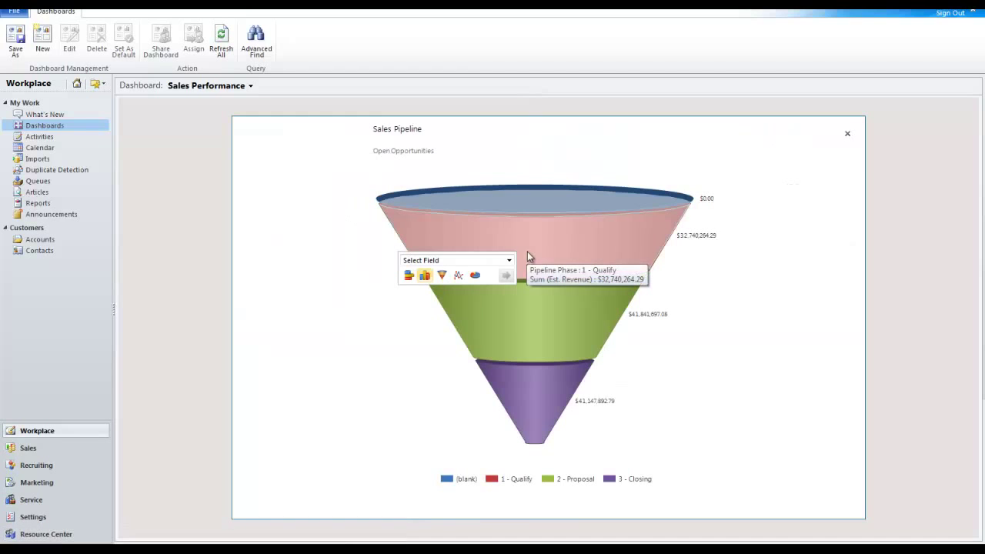
click(492, 260)
click(436, 478)
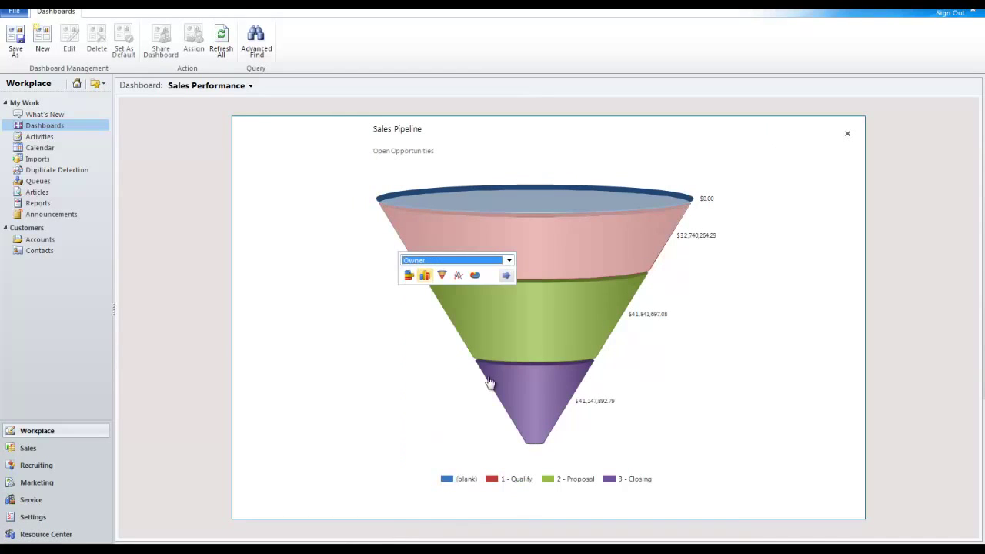
click(505, 276)
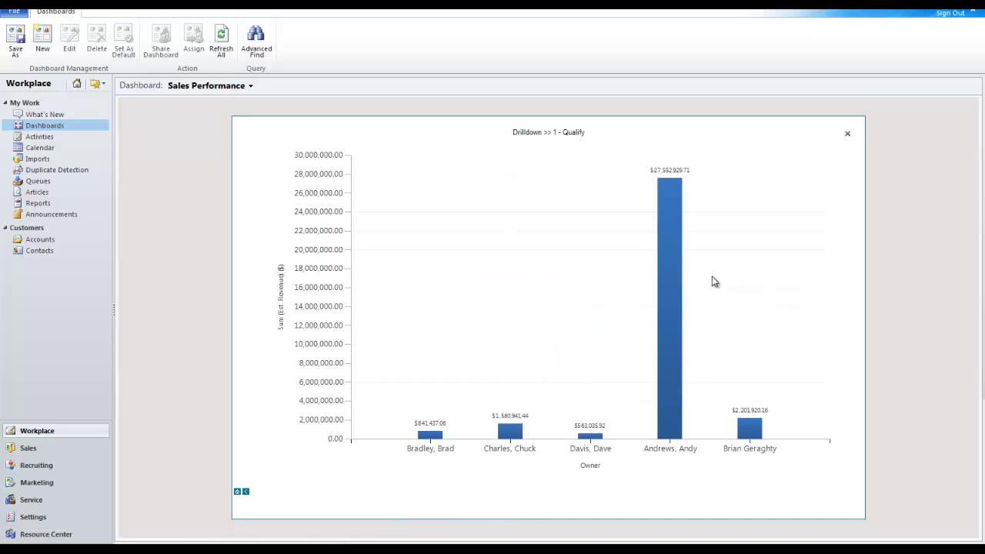
Drill the tallest owner's bar down by Est. Revenue, then close the enlarged chart.
click(680, 282)
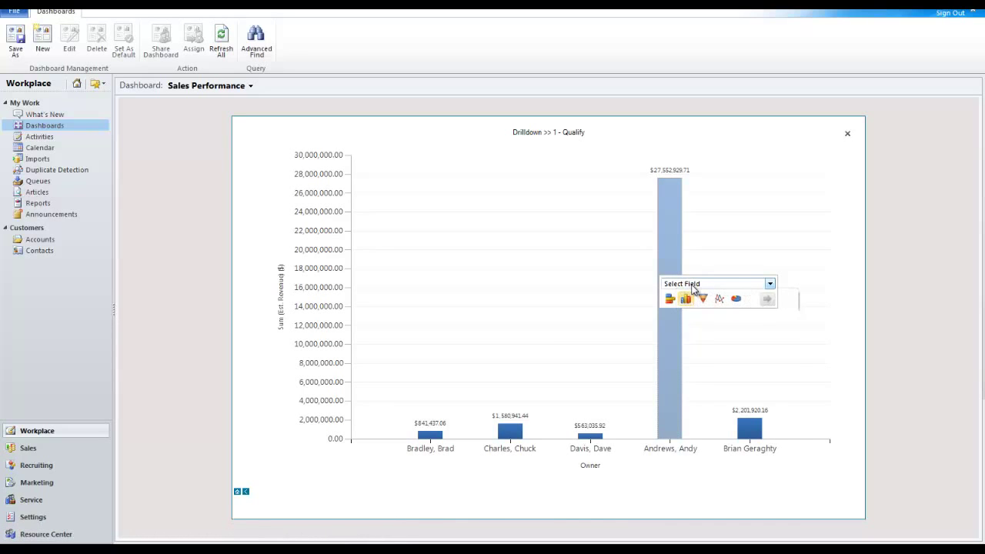
click(694, 284)
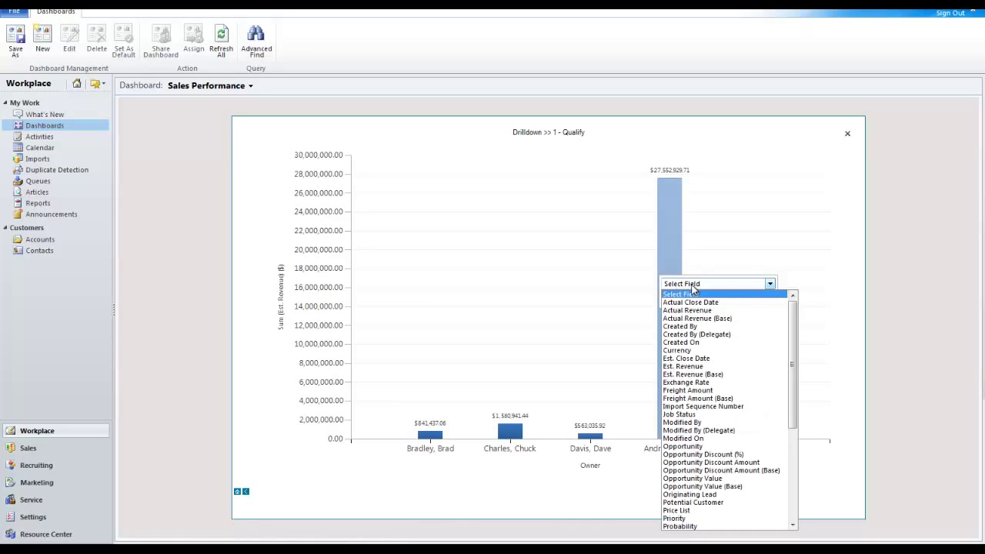
click(699, 367)
click(766, 302)
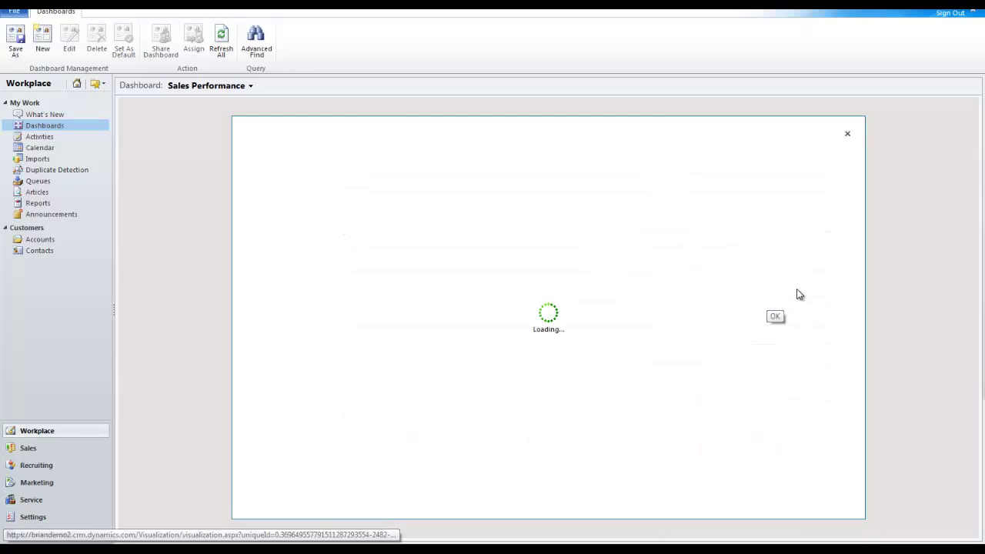
click(847, 133)
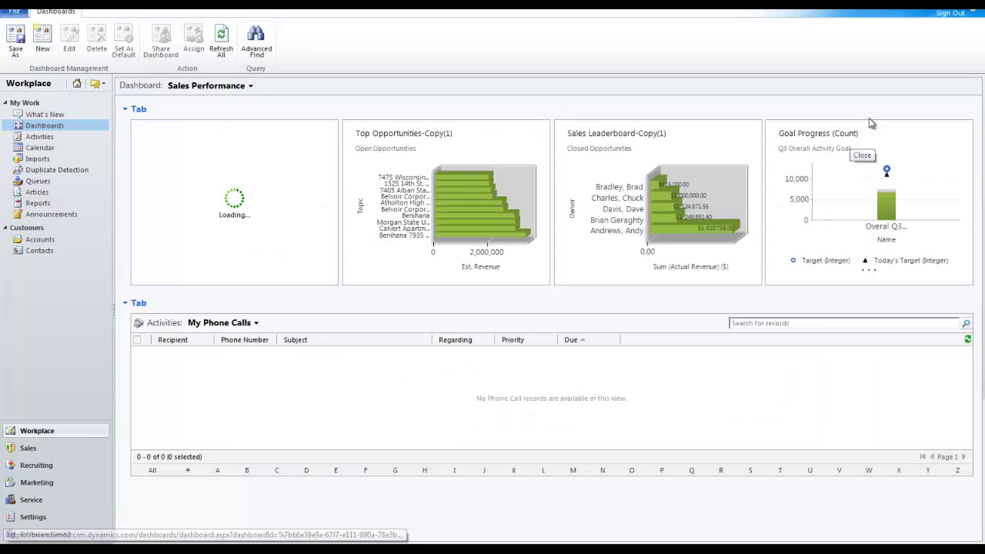
click(221, 87)
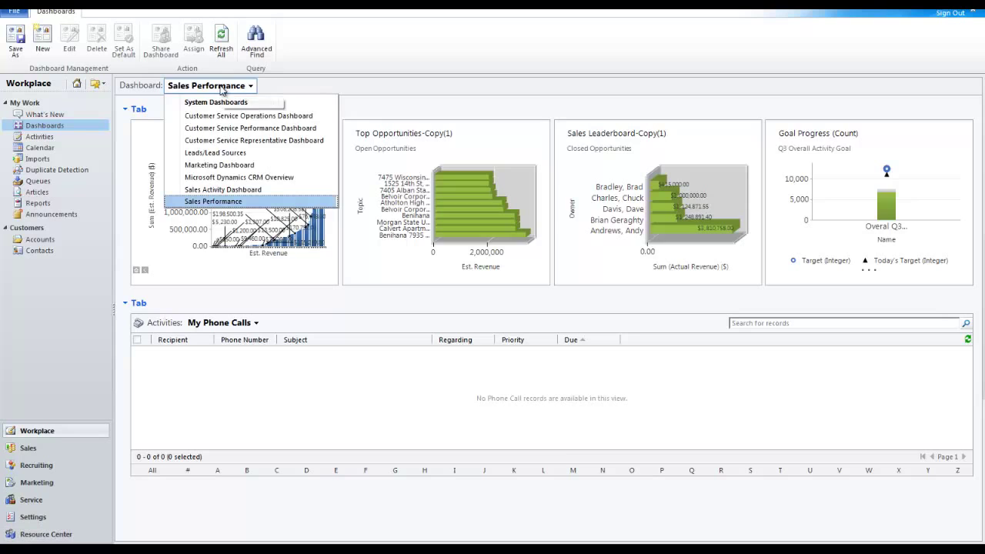
Show Leads/Lead Sources and drill into the Other slice of Email Breakdown by ISP.
click(208, 154)
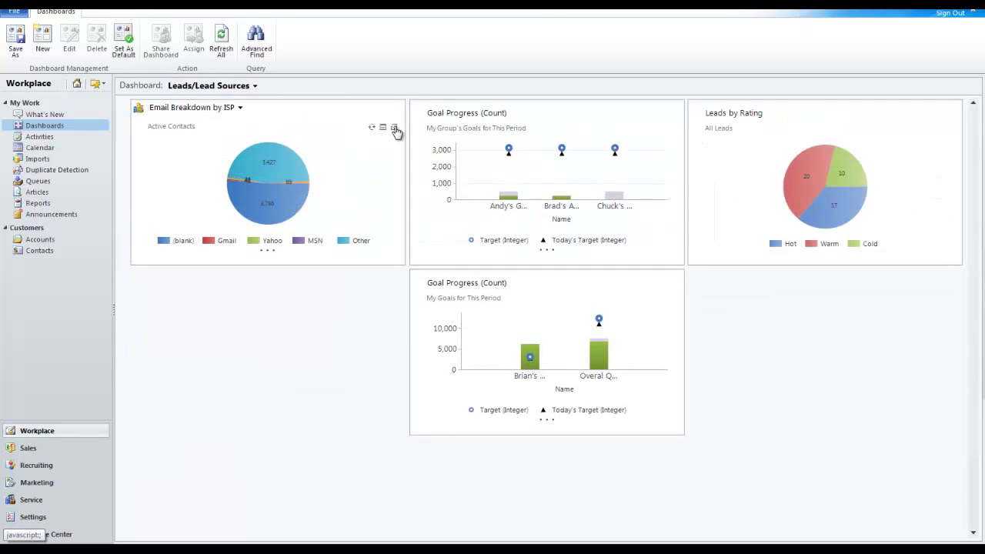
click(397, 132)
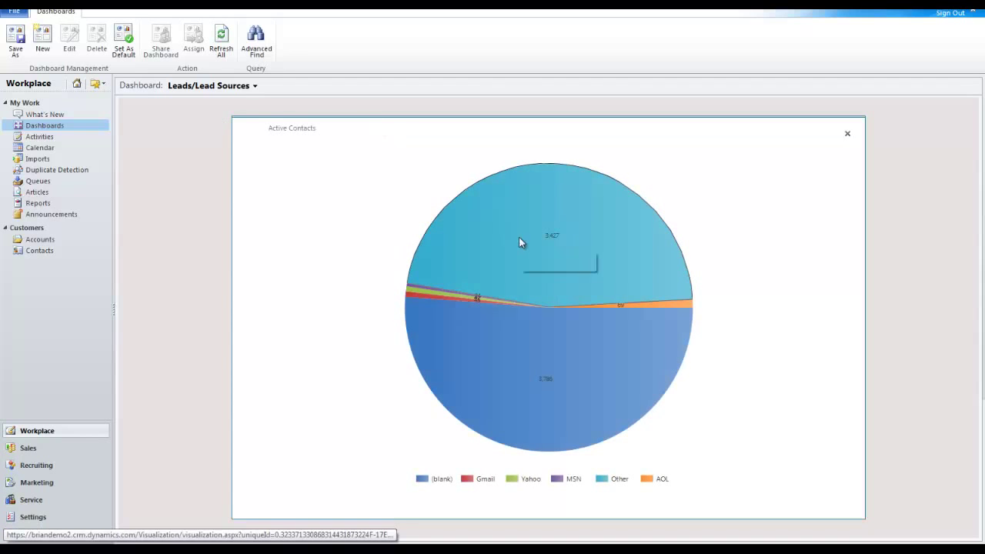
click(518, 242)
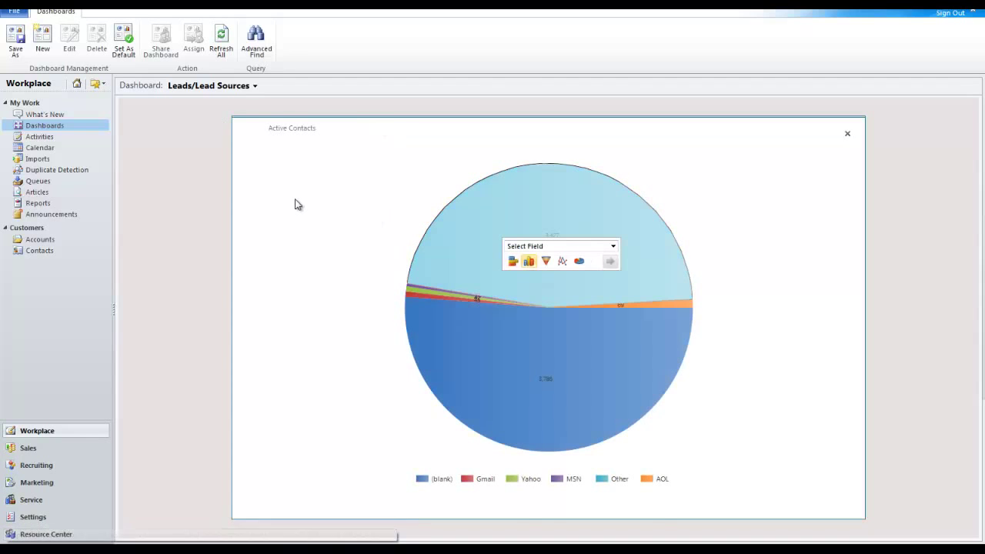
Switch to the Marketing Dashboard and drill into the revenue-by-campaign bar.
click(217, 90)
click(218, 164)
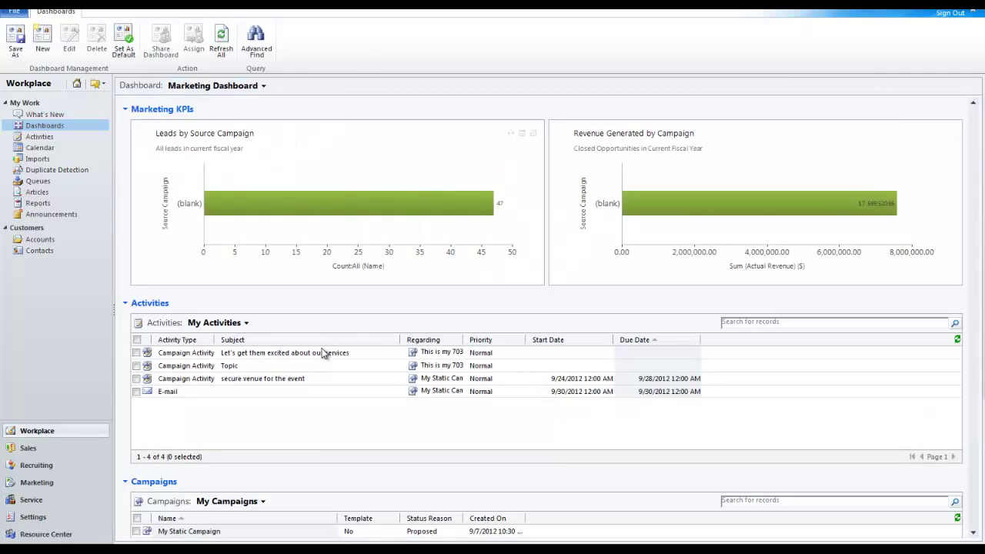
click(707, 211)
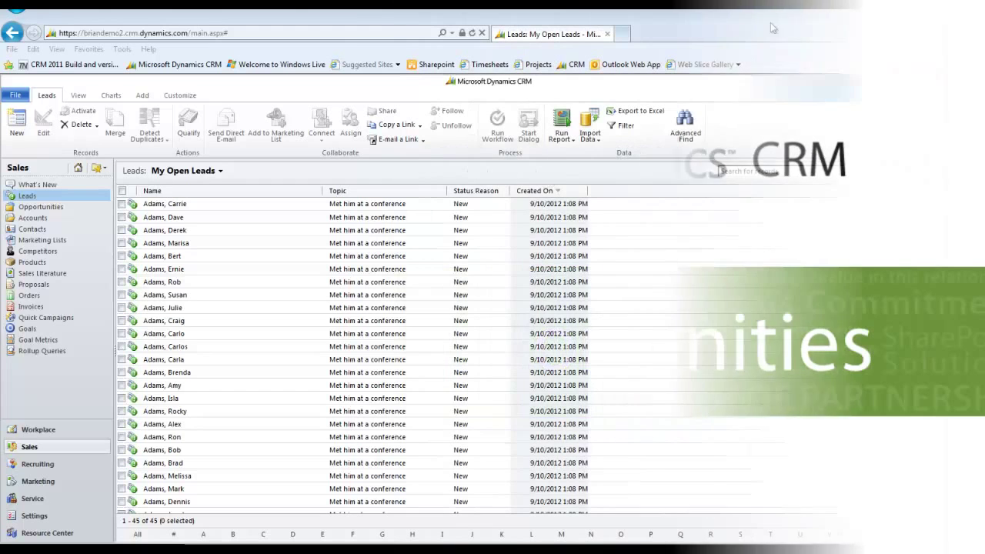
Open the WSSC Headquarters Renovation opportunity and create and save a new quote for it.
click(58, 208)
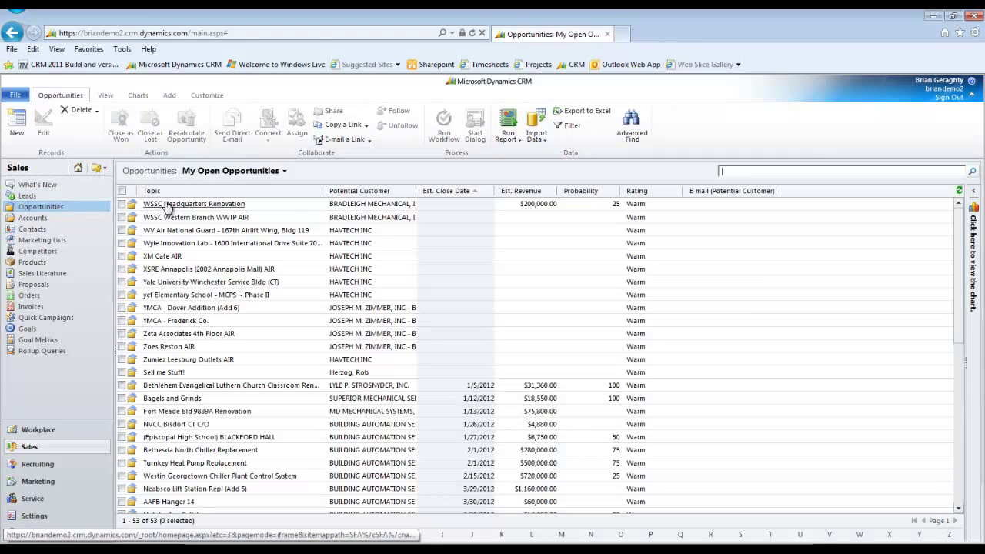
click(167, 205)
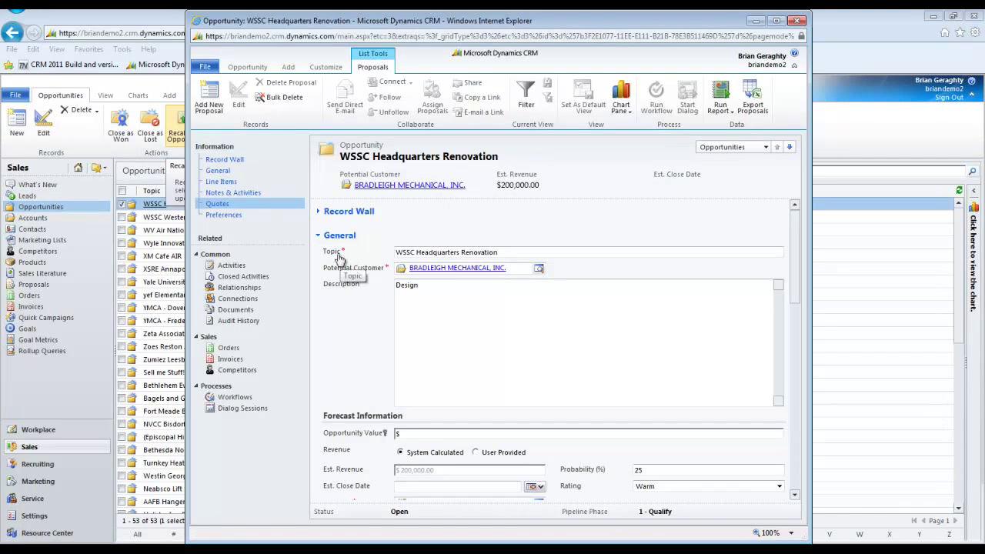
click(245, 205)
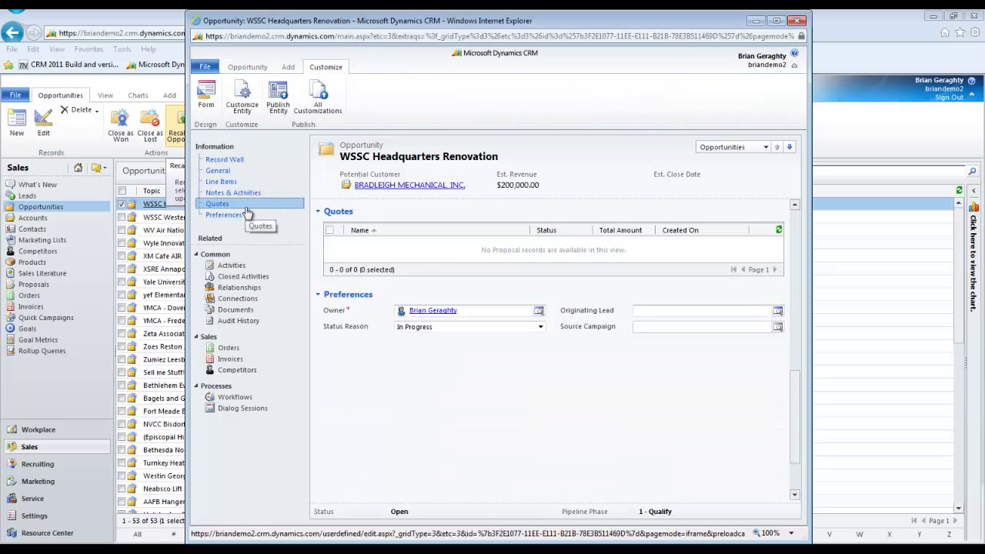
click(427, 256)
click(206, 96)
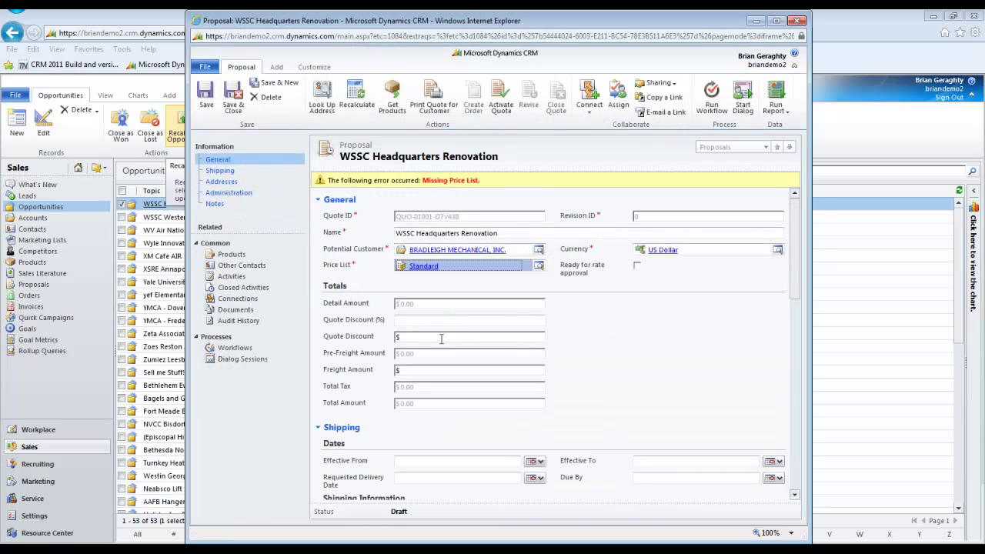
click(206, 96)
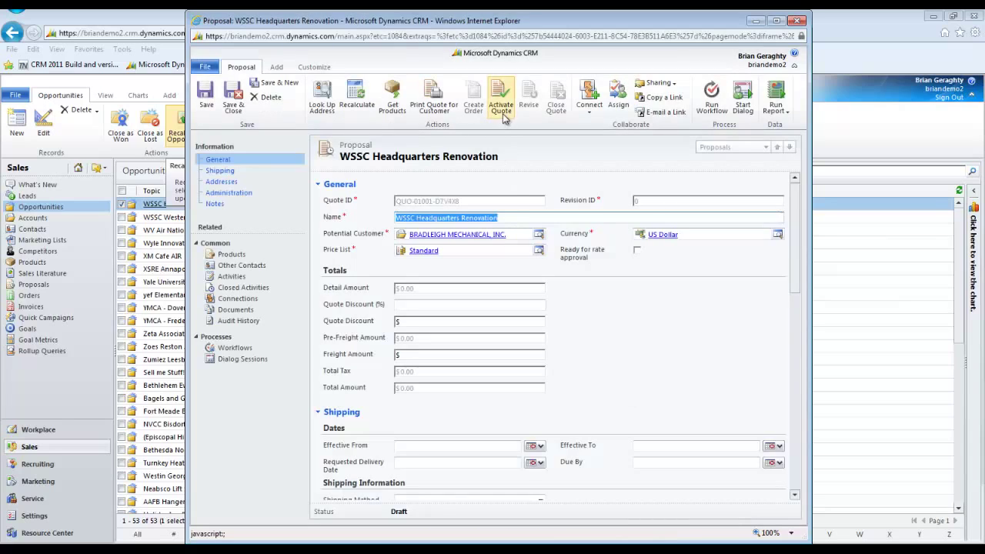
Activate the quote and create an order from it without updating the opportunity.
click(501, 110)
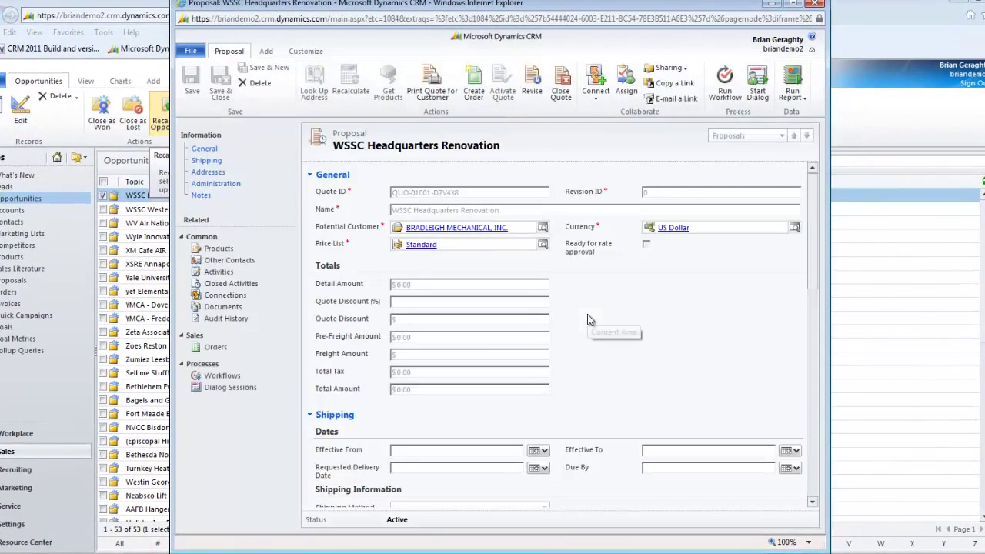
click(473, 89)
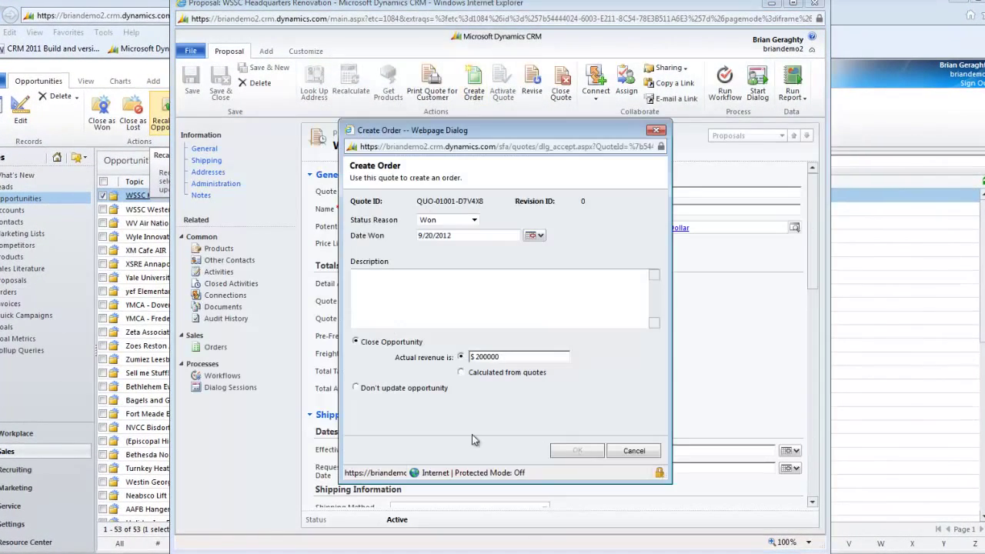
click(419, 388)
click(570, 451)
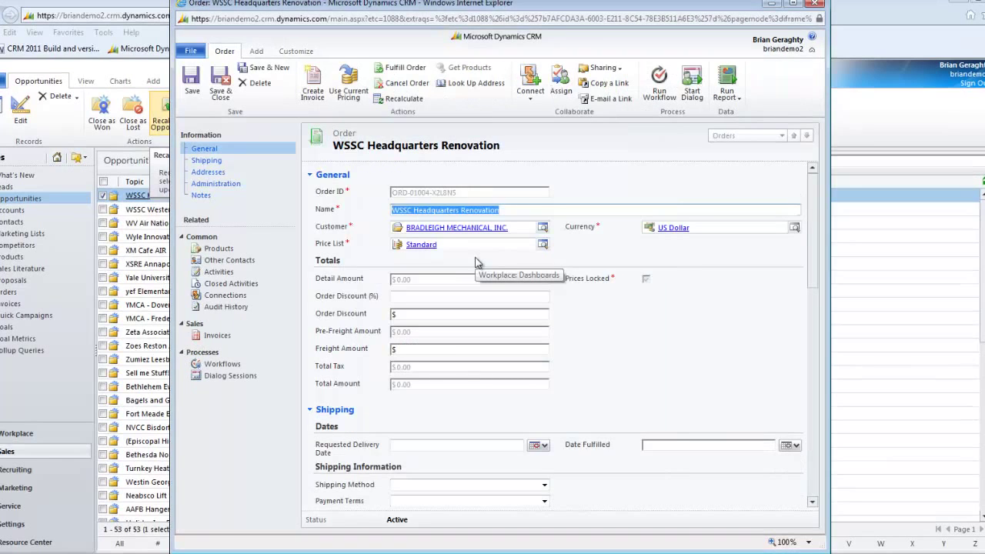
click(310, 86)
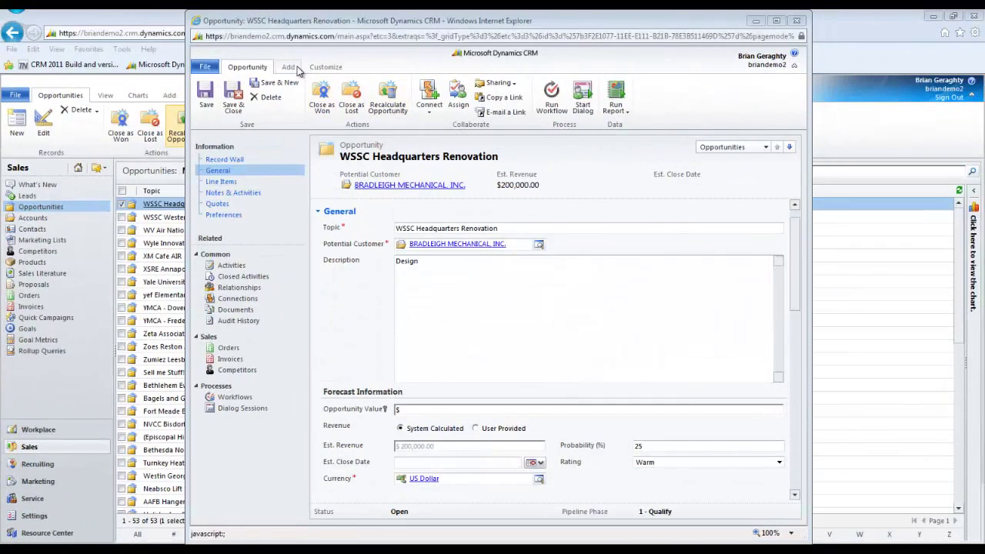
Create and save a new call task regarding the opportunity.
click(289, 67)
click(269, 94)
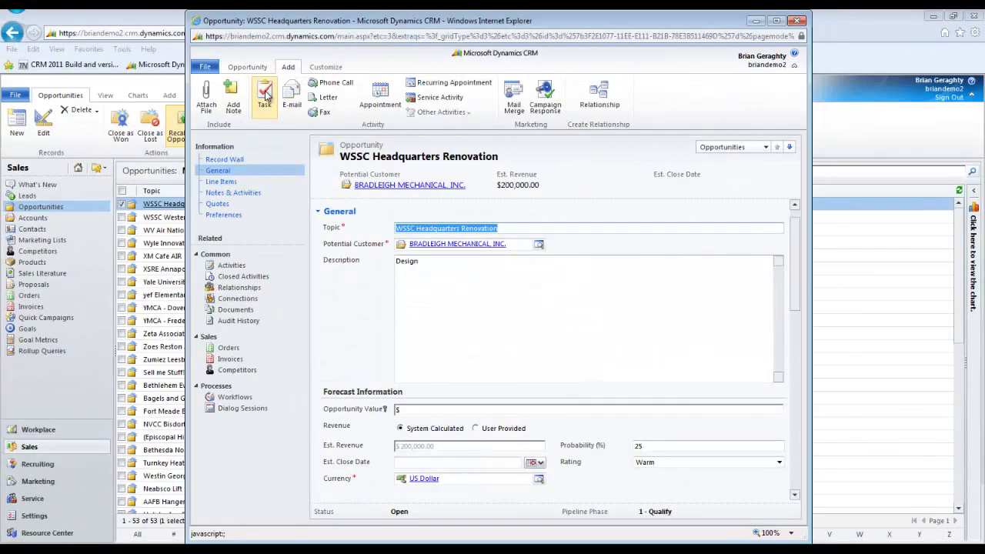
text(Call Chuck Lidell)
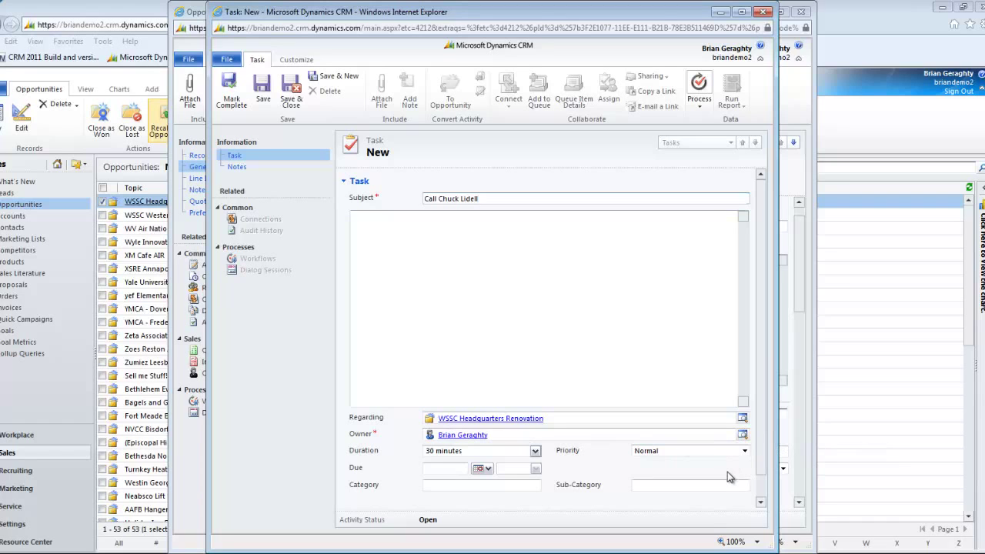
click(262, 89)
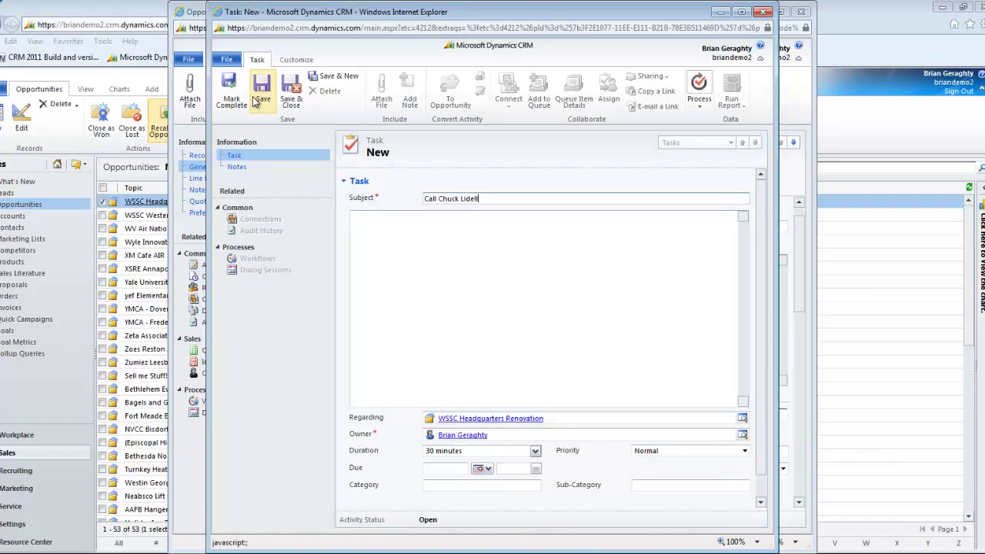
Assign the task to another user, set it due 9/27/2012, and save and close.
click(639, 91)
click(532, 284)
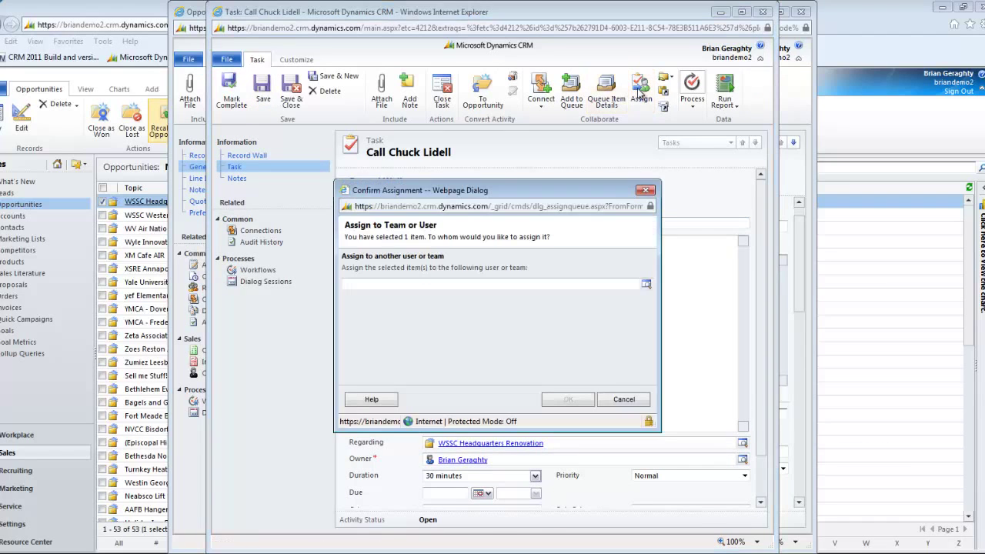
text(Brad)
key(Tab)
click(562, 400)
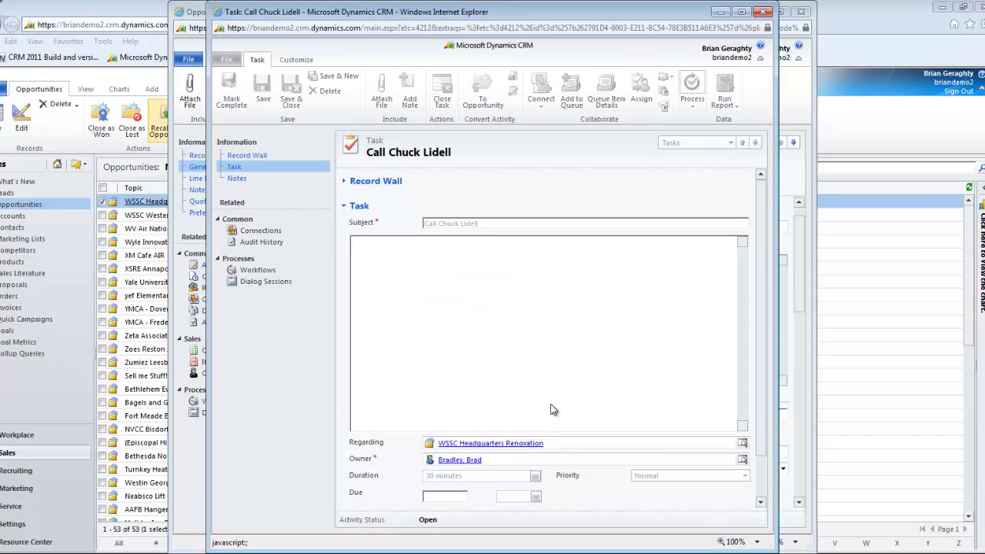
click(481, 495)
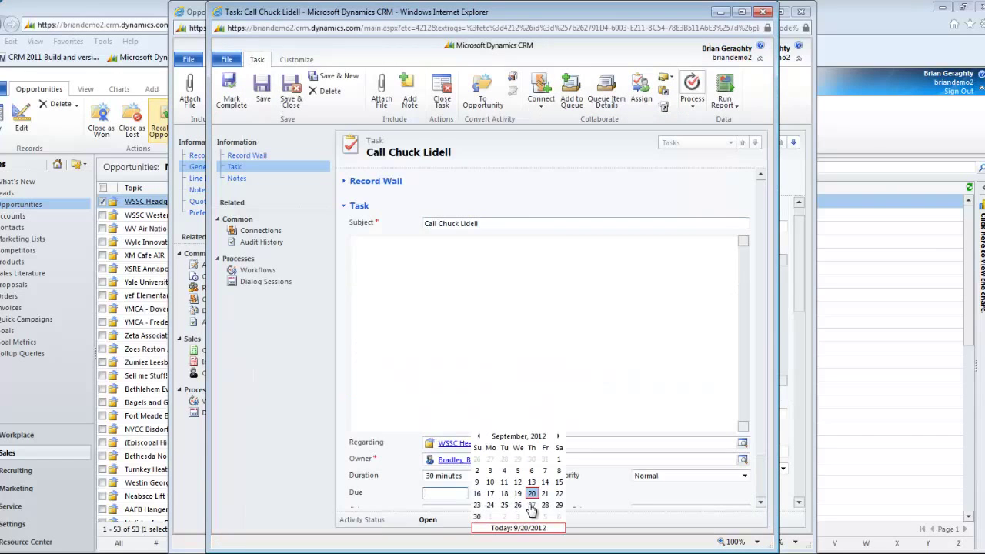
click(531, 505)
click(295, 104)
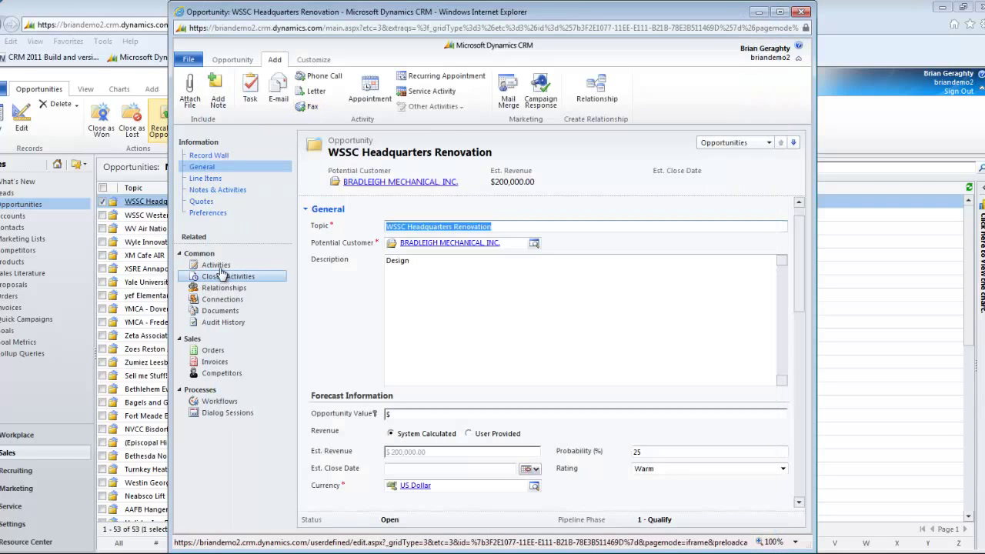
Show the opportunity's open activities list.
click(219, 266)
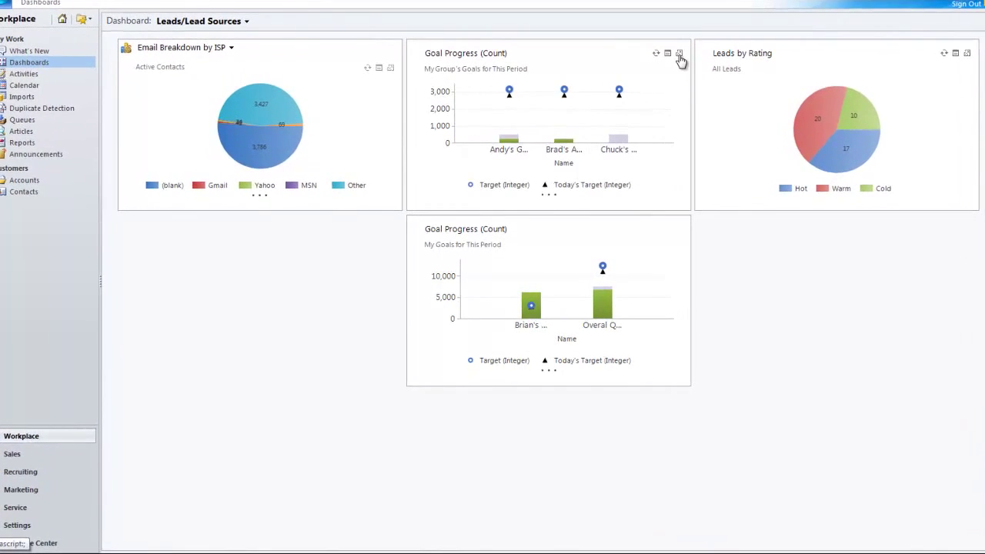
Enlarge and inspect the group and personal Goal Progress charts, then close them.
click(679, 54)
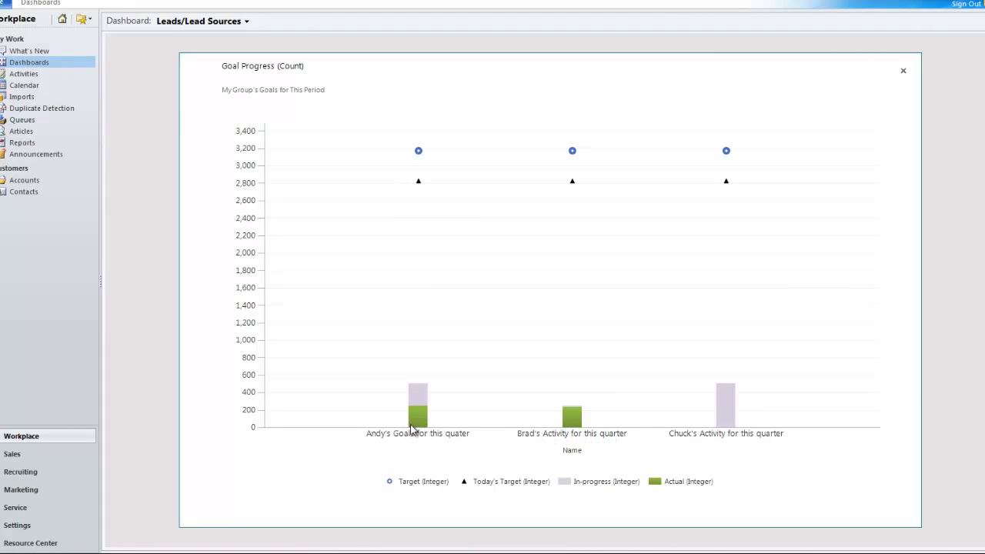
mouse_move(413, 428)
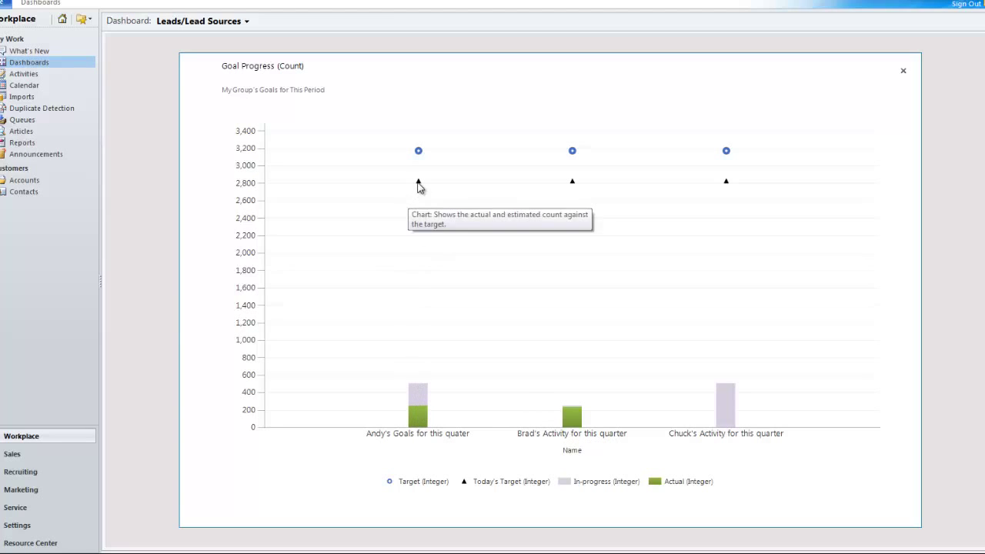
mouse_move(420, 188)
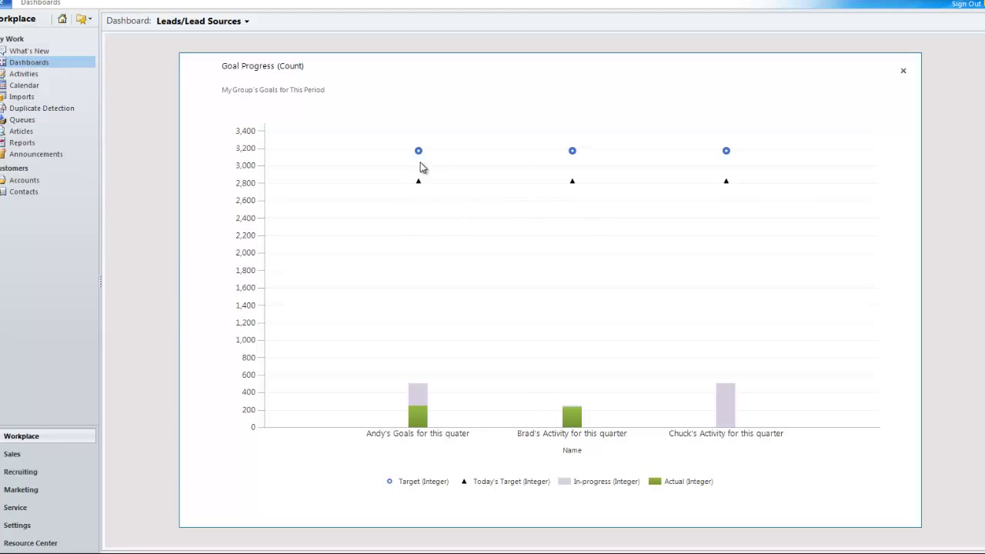
mouse_move(418, 151)
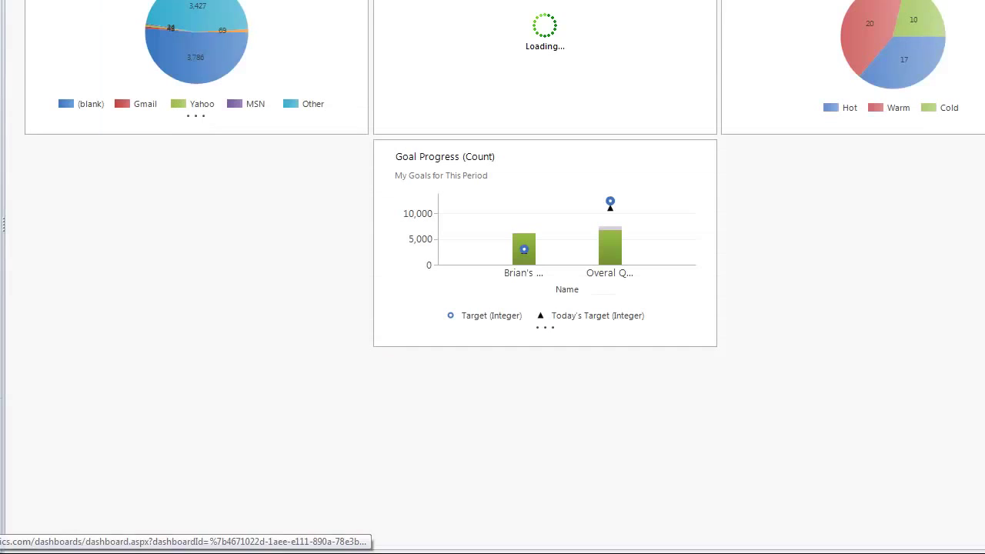
mouse_move(666, 170)
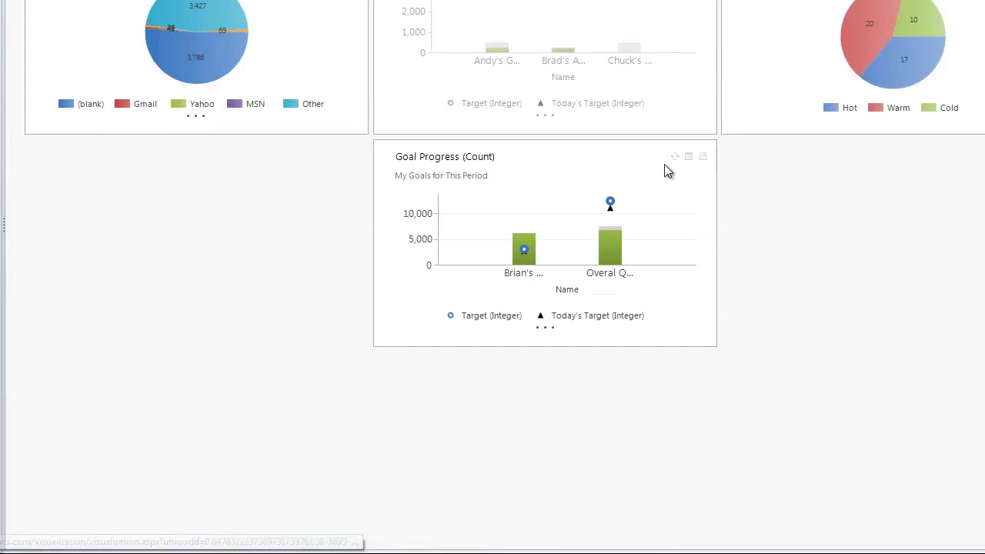
click(704, 158)
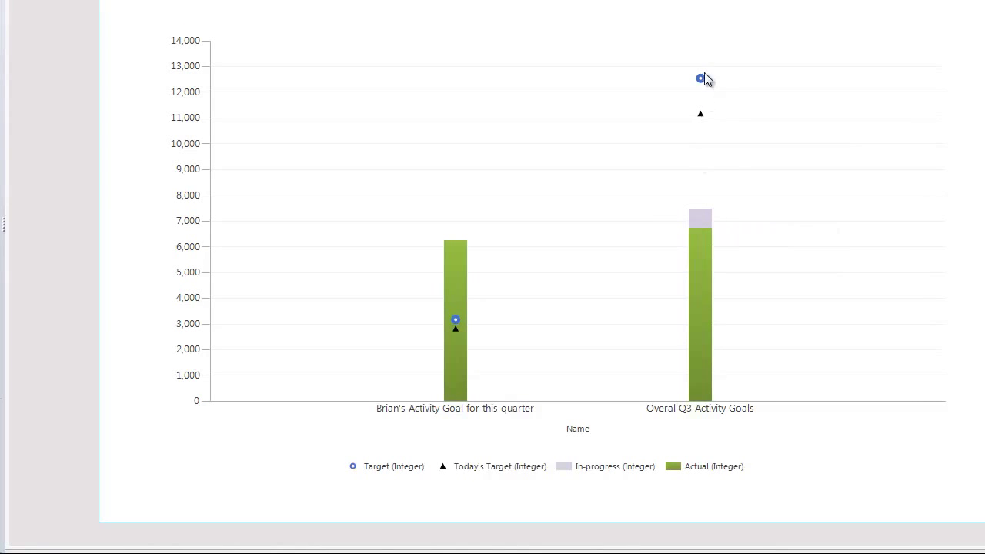
mouse_move(701, 79)
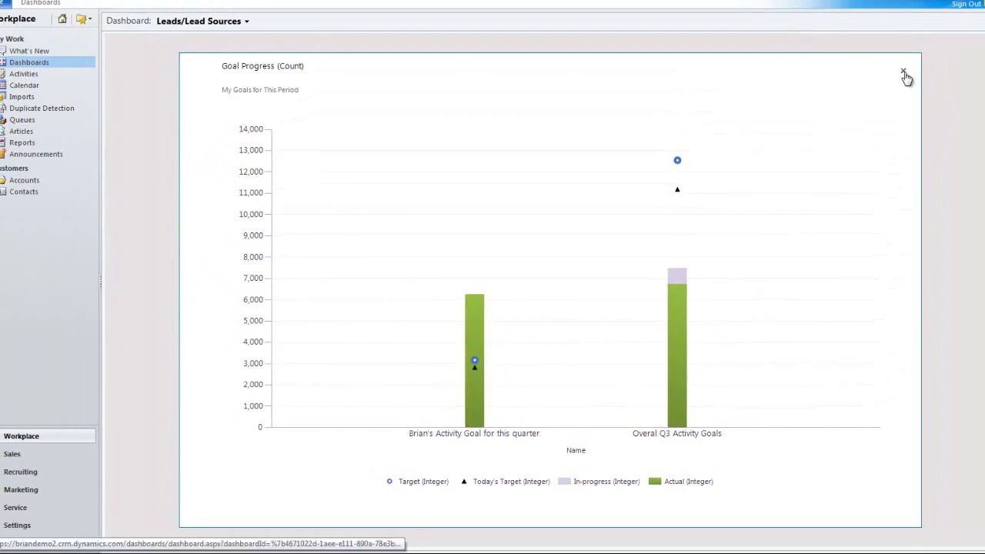
click(939, 20)
scroll(205, 209, up, 1)
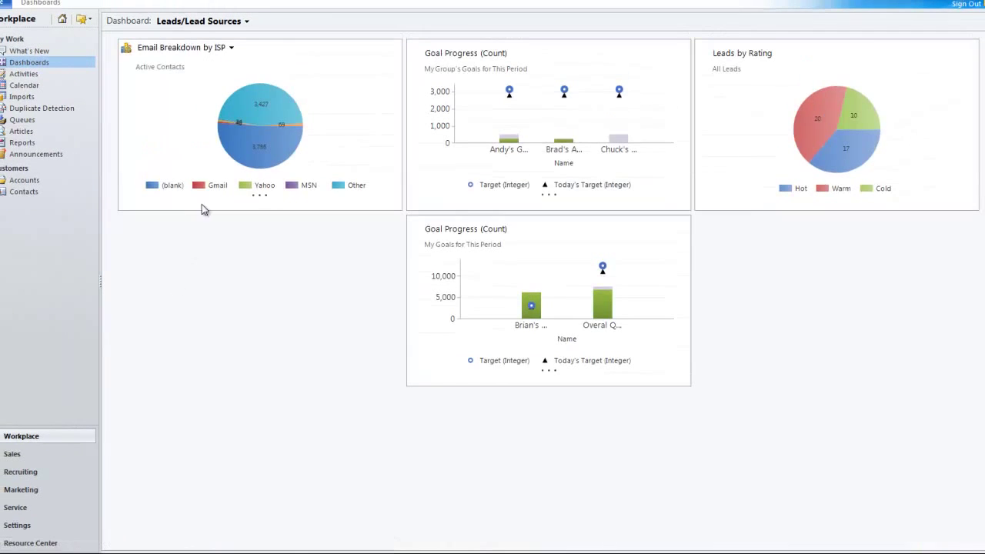
click(202, 22)
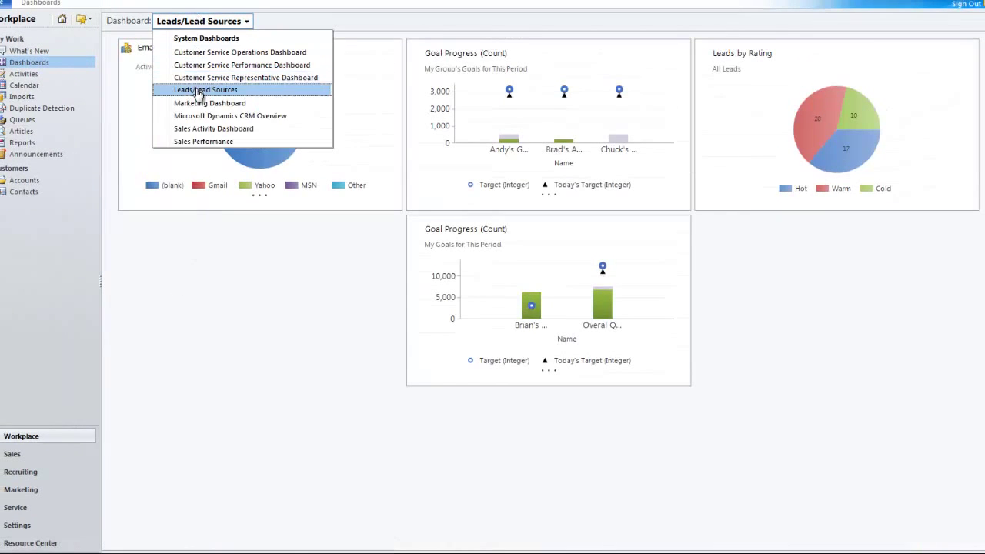
Check the Sales Performance Q3 activity goal chart, then list My Activities and its views.
click(201, 141)
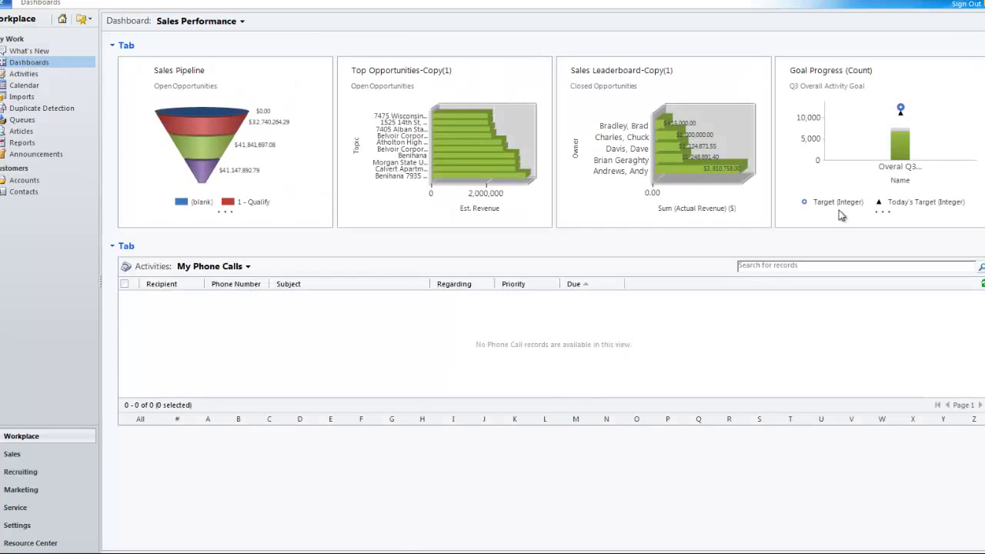
click(978, 71)
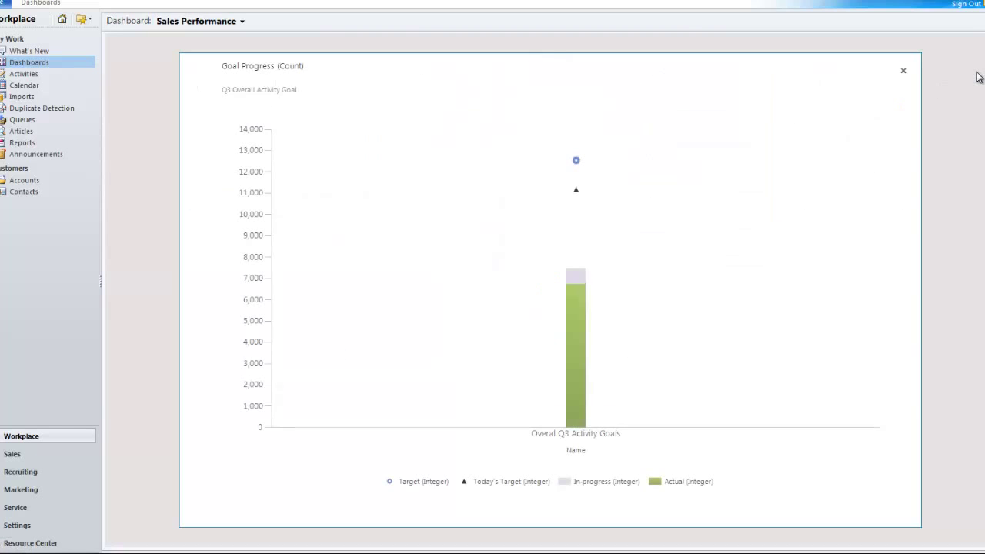
click(904, 71)
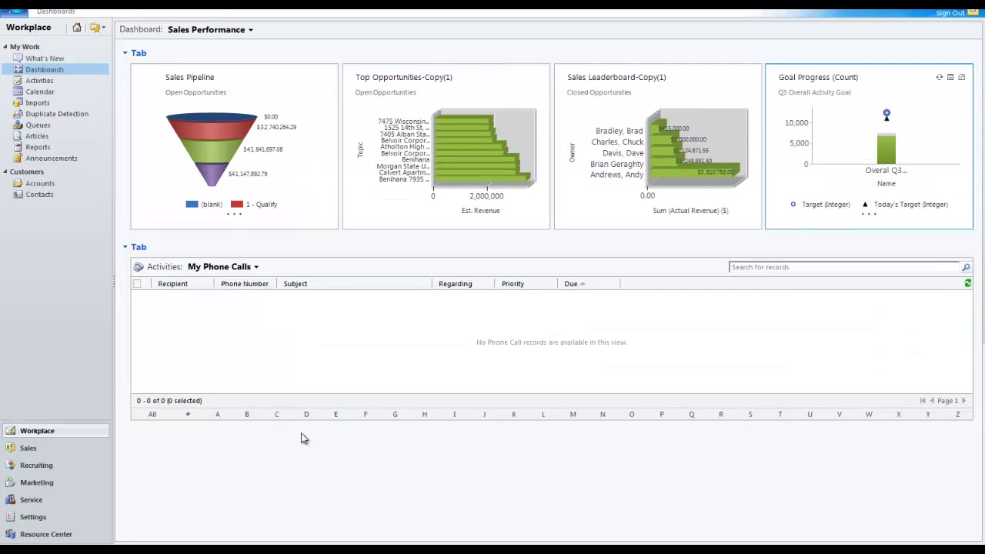
click(39, 81)
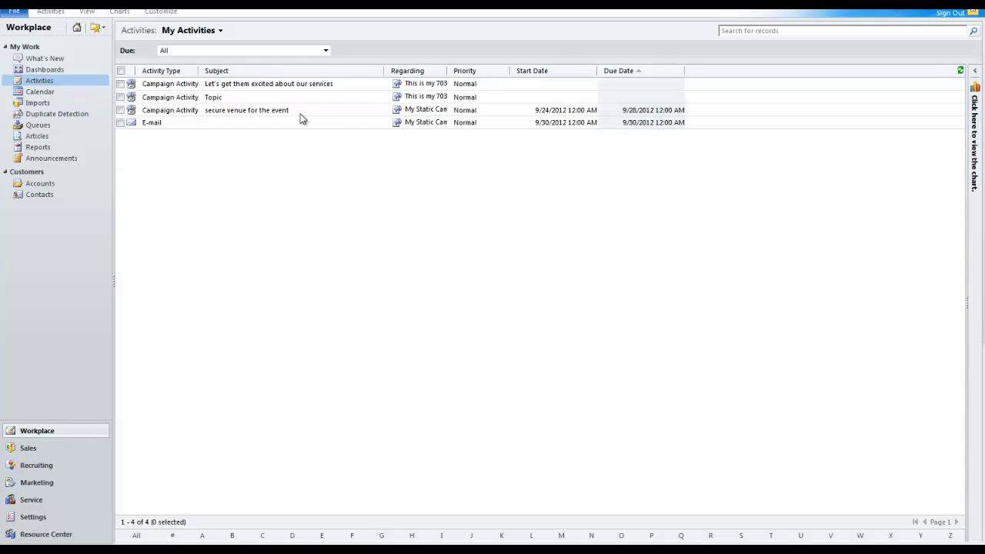
click(199, 31)
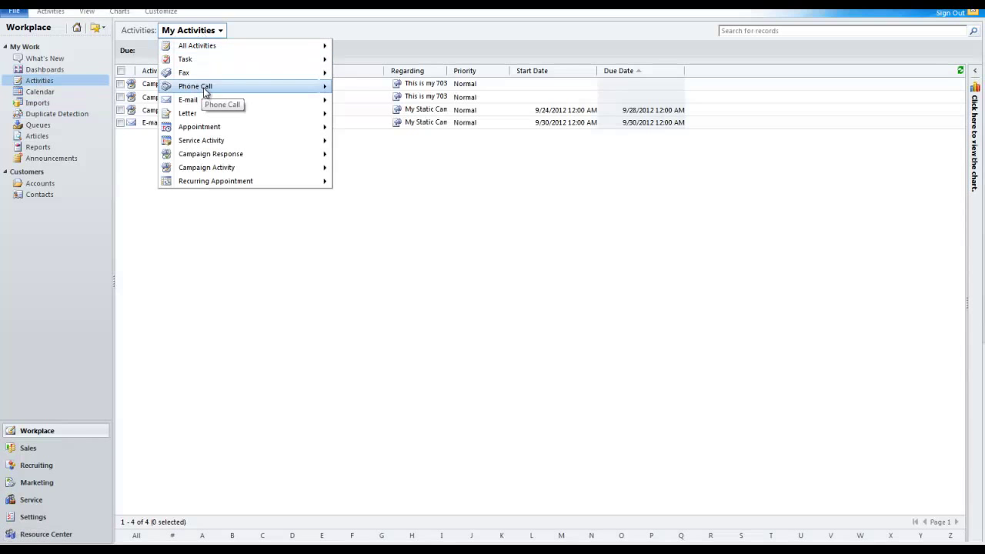